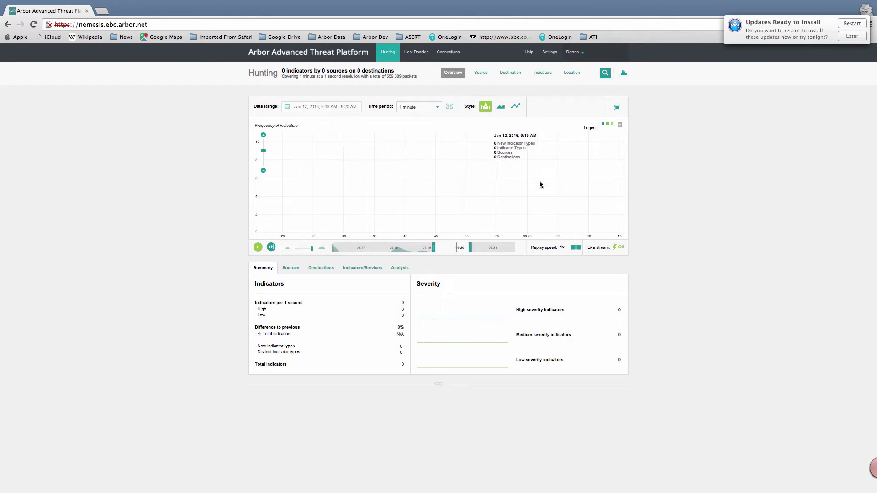
- Set the hunting chart's time period to 15 minutes, narrow it to 10 minutes, and turn off the live stream
click(438, 108)
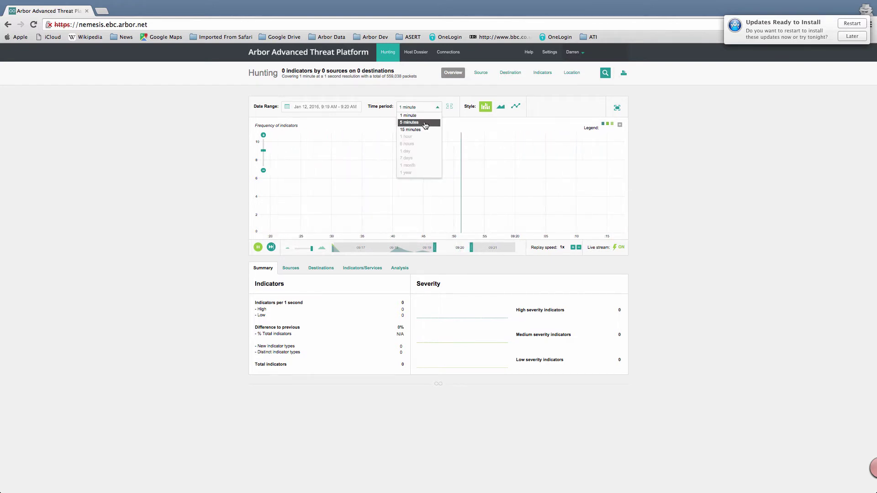
click(413, 130)
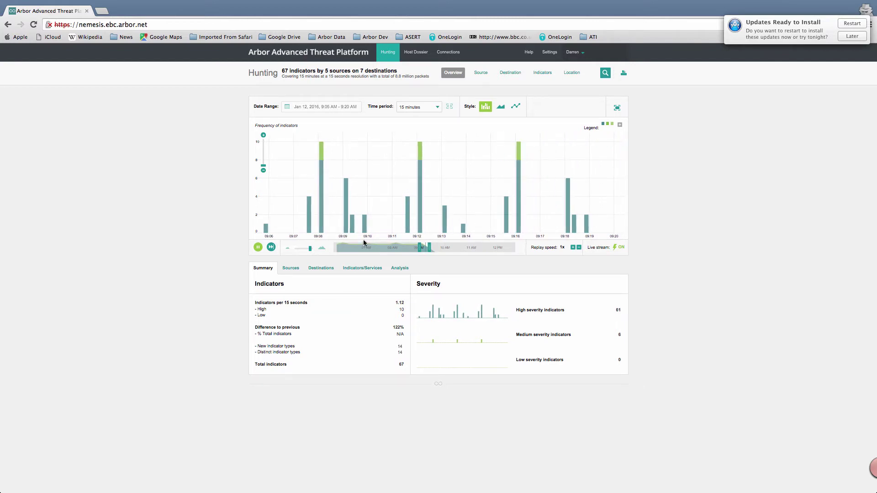
scroll(416, 172, up, 2)
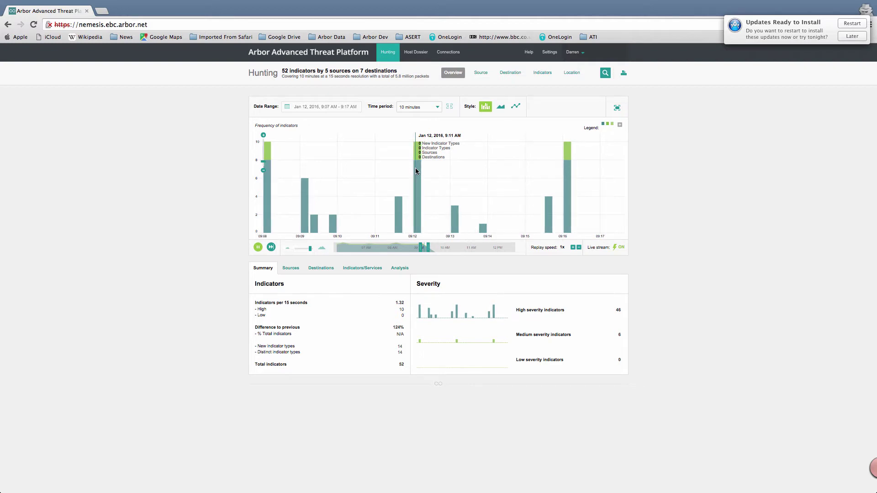
click(618, 247)
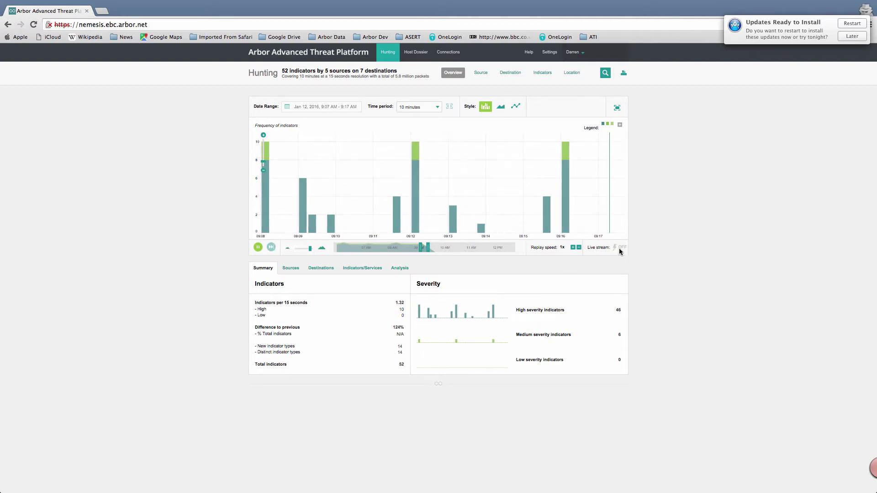
- Expand the chart to the full four-week date range and zoom in on Dec 28, 2015 down to a one-minute period
click(450, 107)
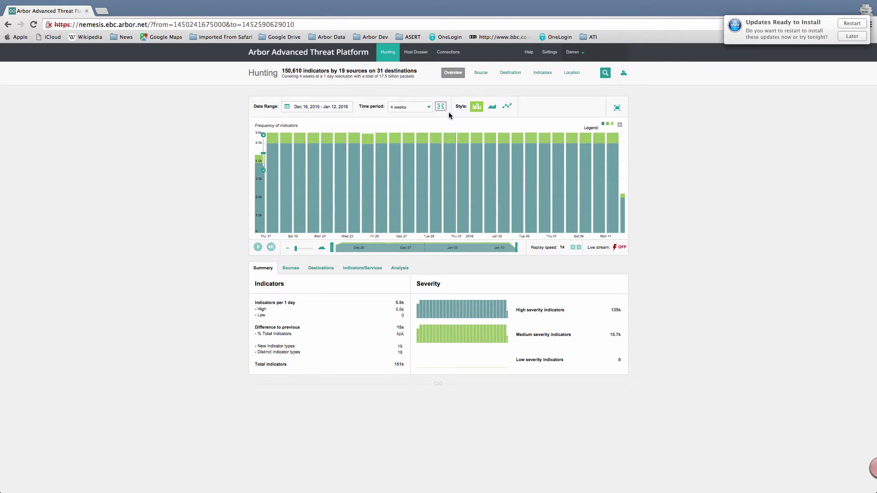
click(422, 206)
click(422, 208)
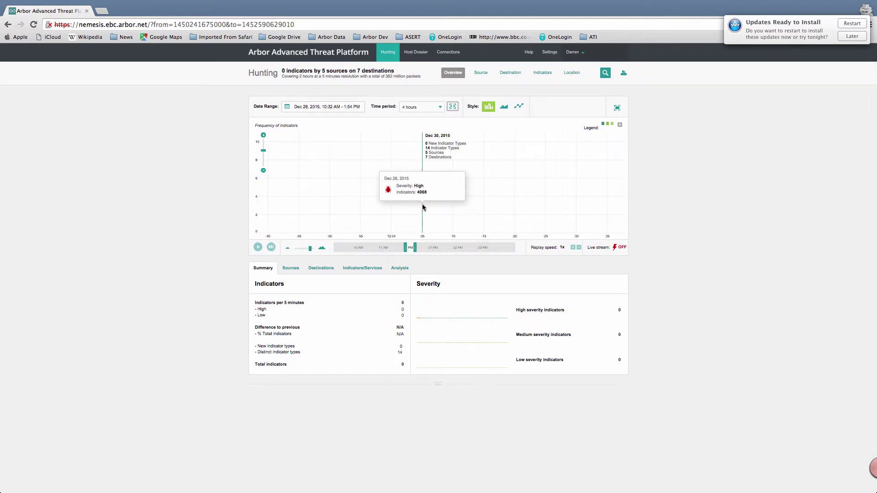
click(422, 208)
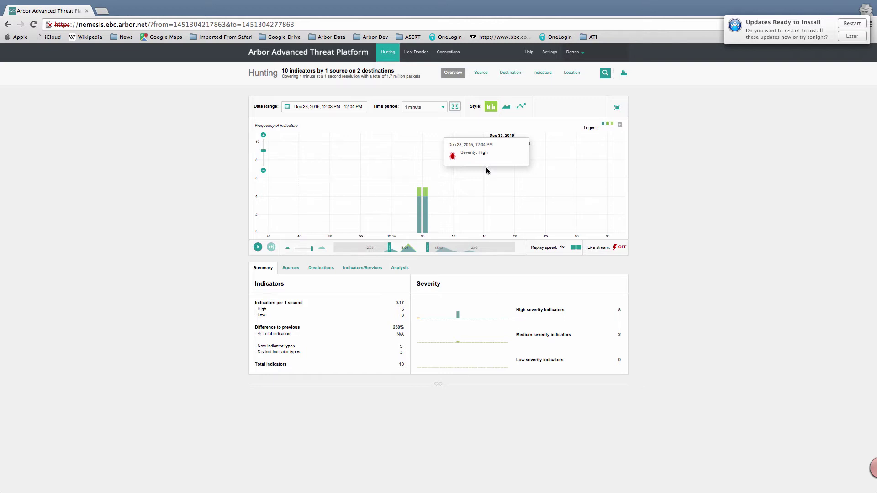
- Restore the full four-week range and view the chart broken down by source, destination and indicators
click(455, 107)
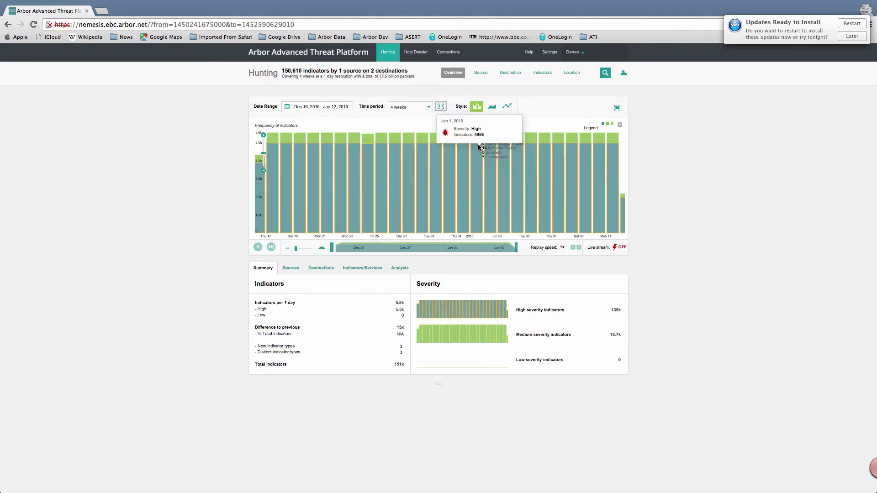
mouse_move(478, 150)
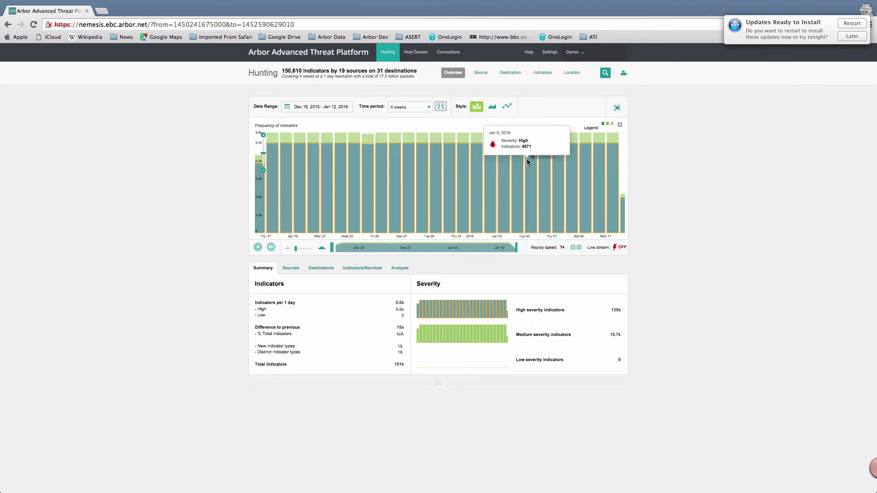
click(480, 74)
click(510, 73)
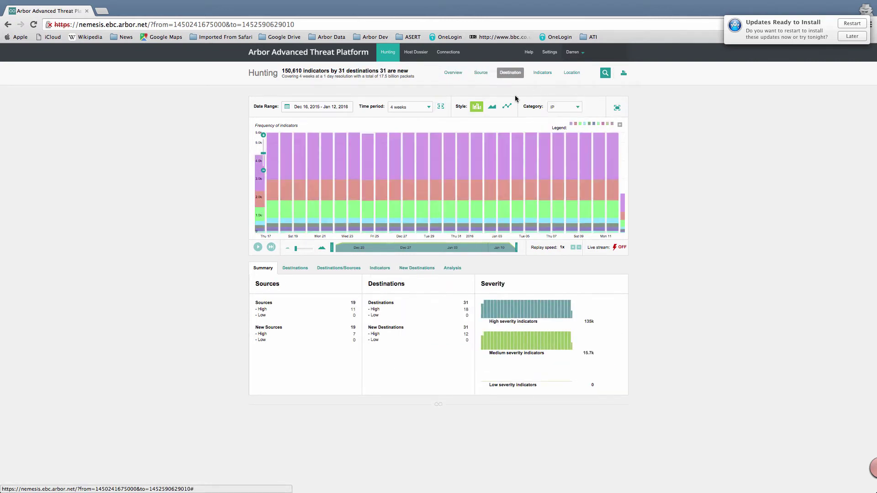
click(543, 74)
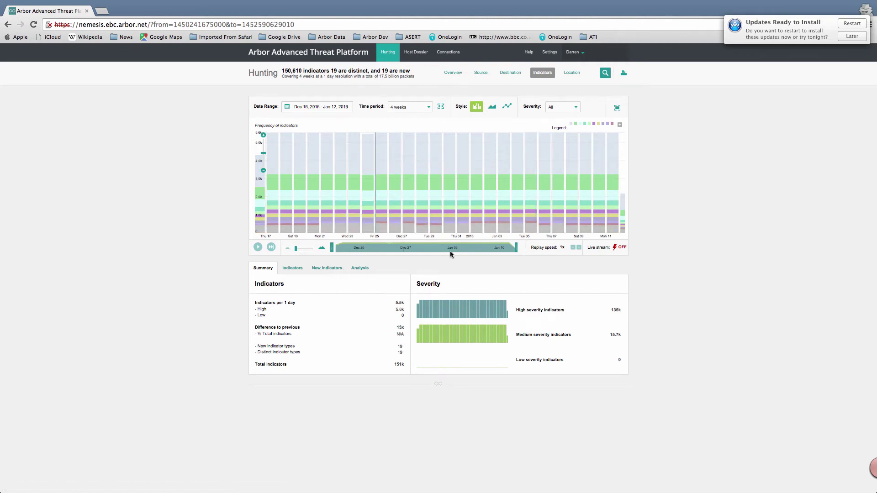
- Show the destination breakdown with its destination/source pairs and narrow the chart to Dec 18, 2015 - Jan 8, 2016
click(512, 74)
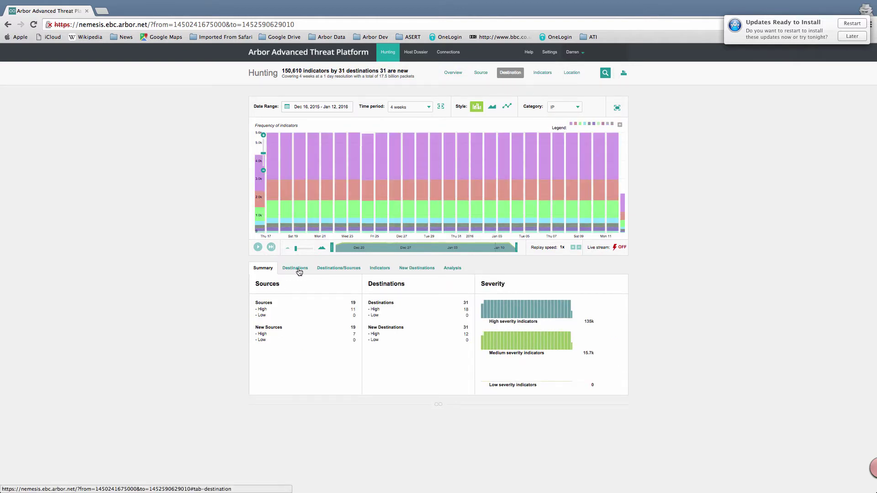
click(338, 270)
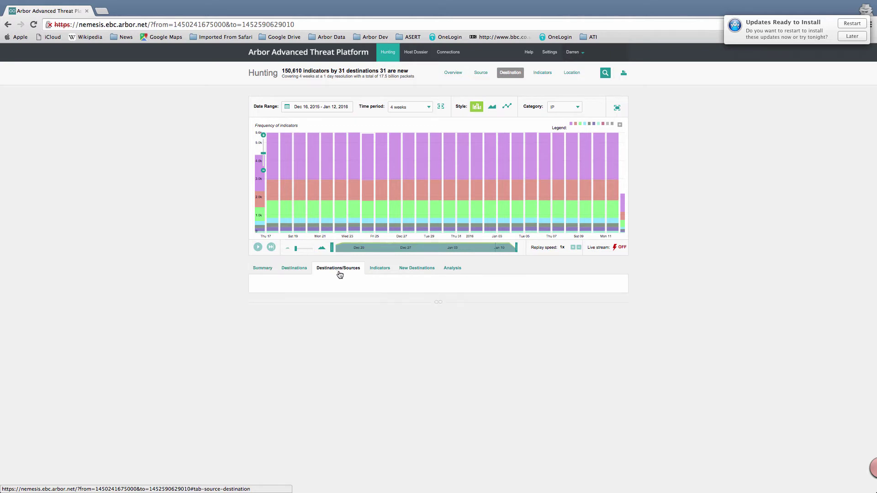
scroll(393, 173, down, 3)
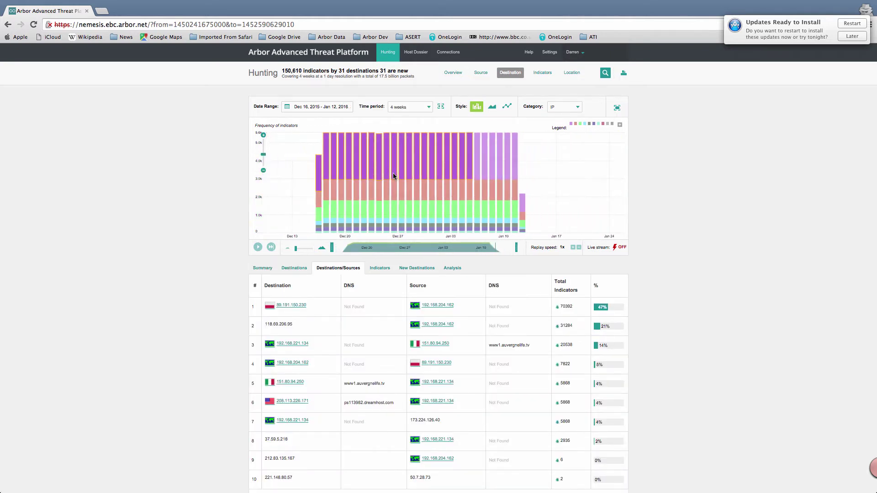
scroll(394, 175, up, 2)
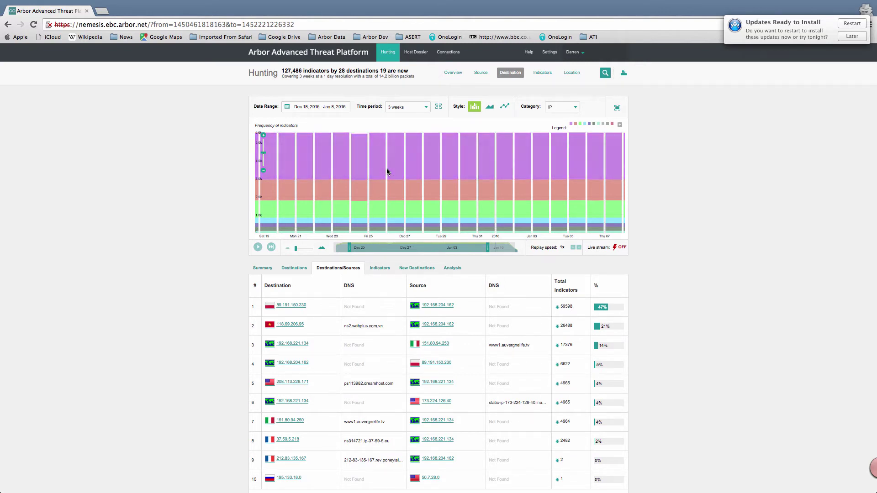
- View the details of the bars for destination 89.191.150.230 and widen the chart to one month, Dec 14, 2015 - Jan 14, 2016
click(416, 171)
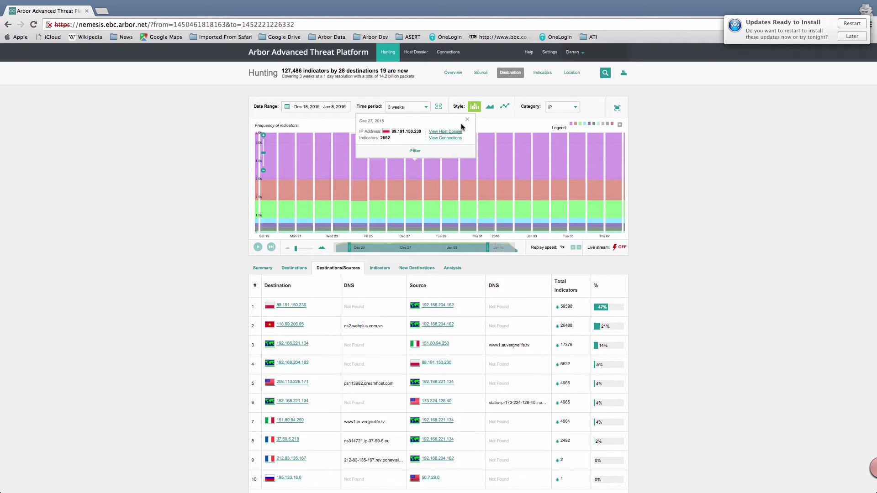
click(414, 154)
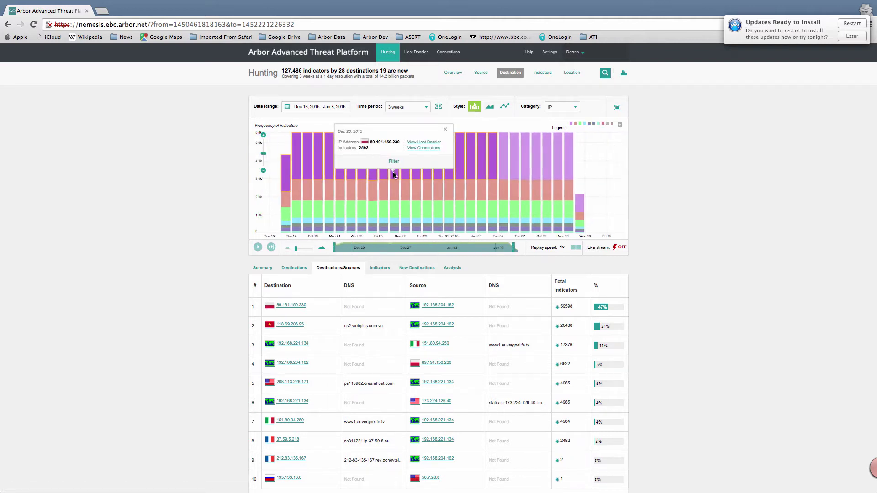
scroll(393, 172, down, 2)
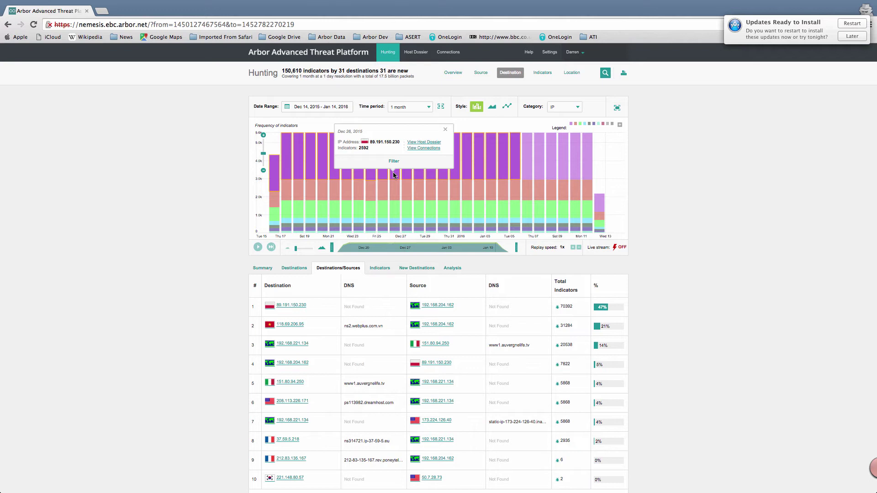
- Open the search filters and narrow the destination chart to Dec 21, 2015 - Jan 7, 2016
click(605, 74)
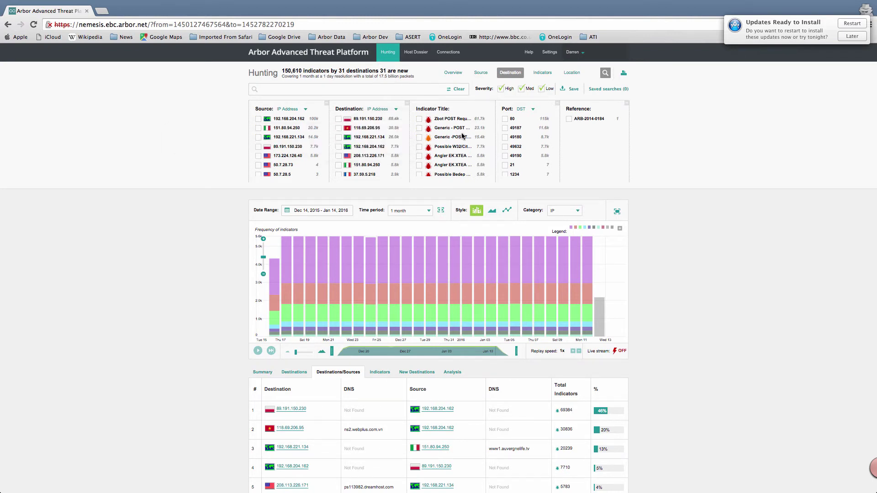
click(428, 256)
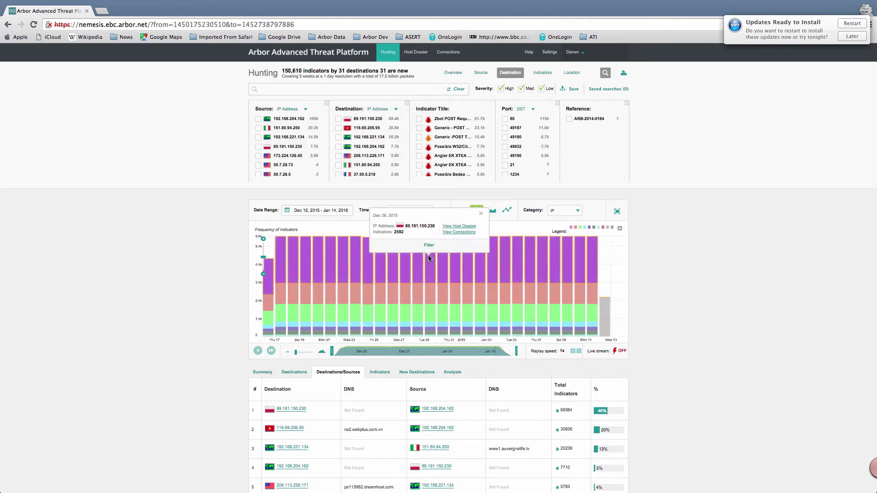
scroll(429, 255, up, 3)
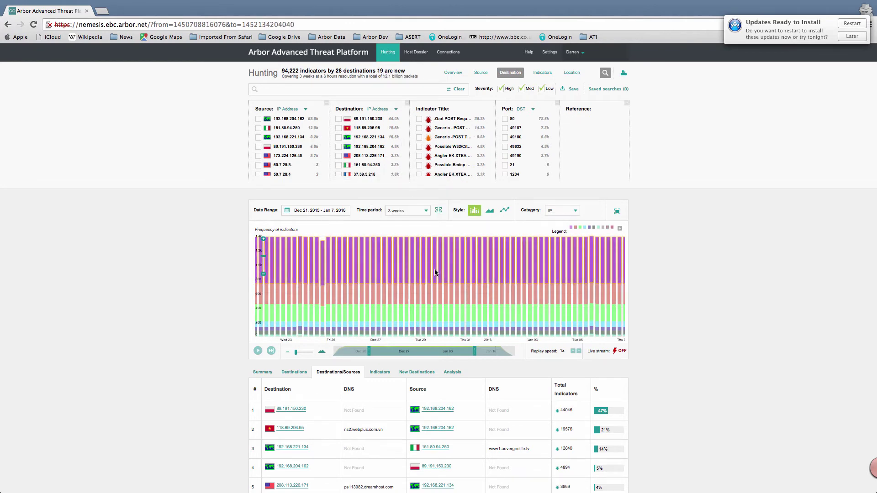
- Search the threat indicators for "angler" and try to apply a suggested Angler match
click(345, 93)
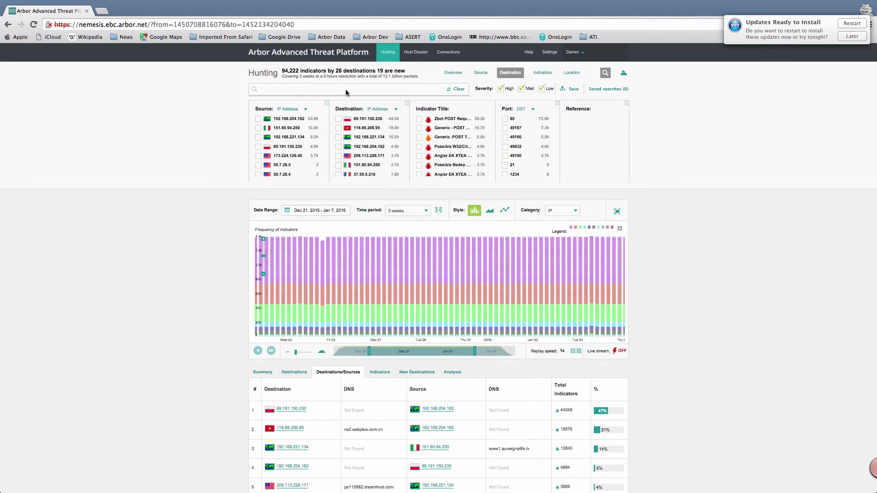
text(angler)
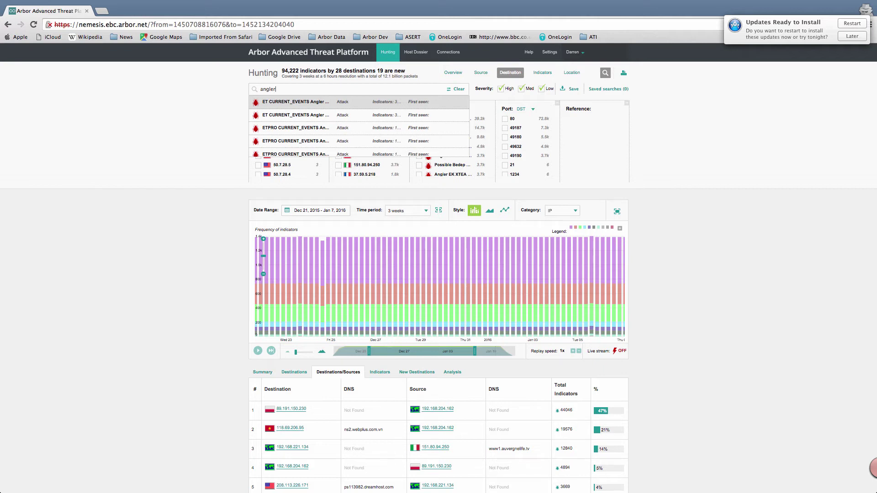
key(Down)
key(Return)
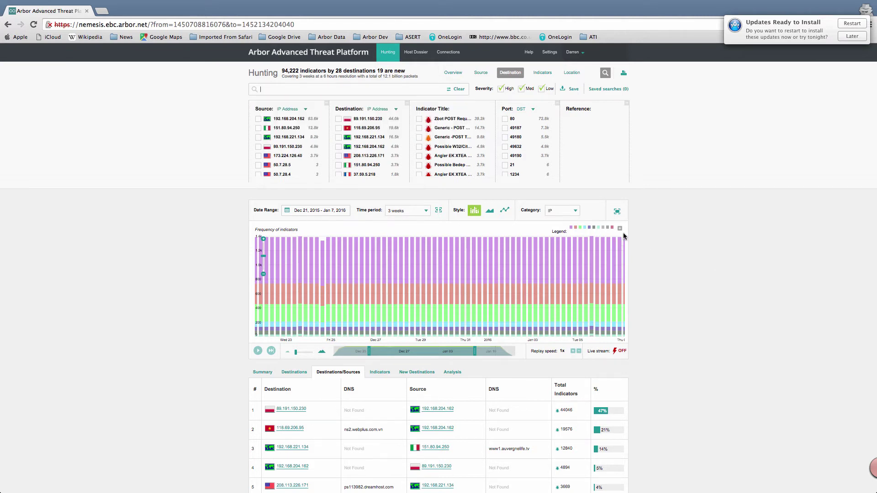
- Review the chart legend's key and the extra data series that can be added, and close the legend
click(621, 229)
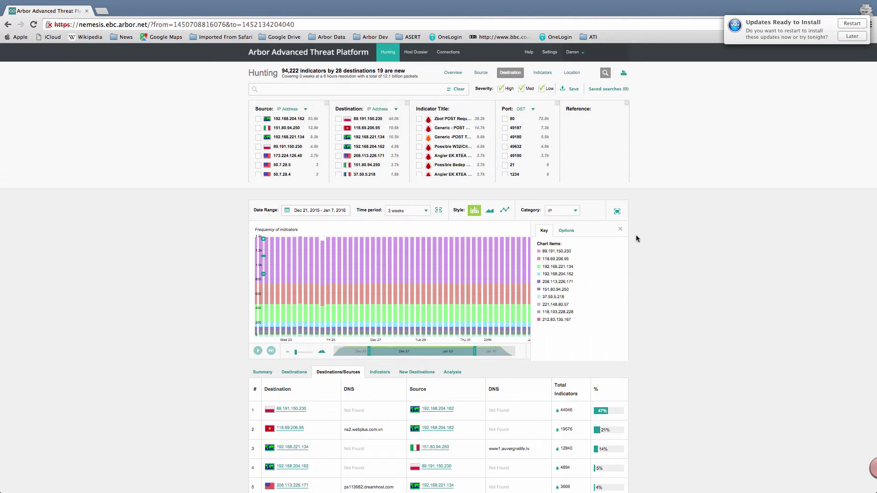
click(570, 232)
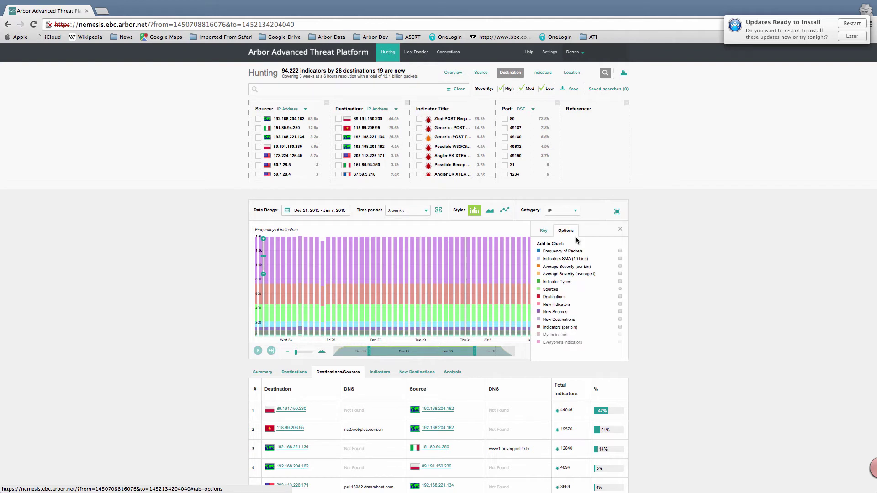
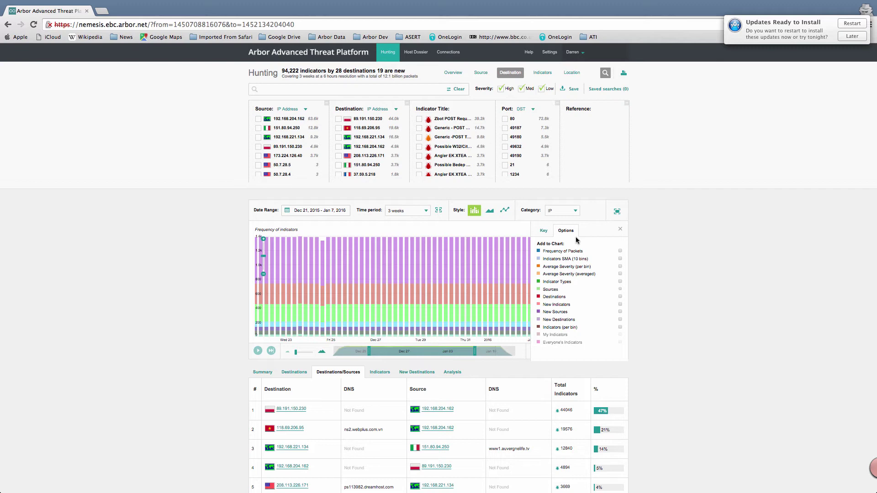
click(620, 228)
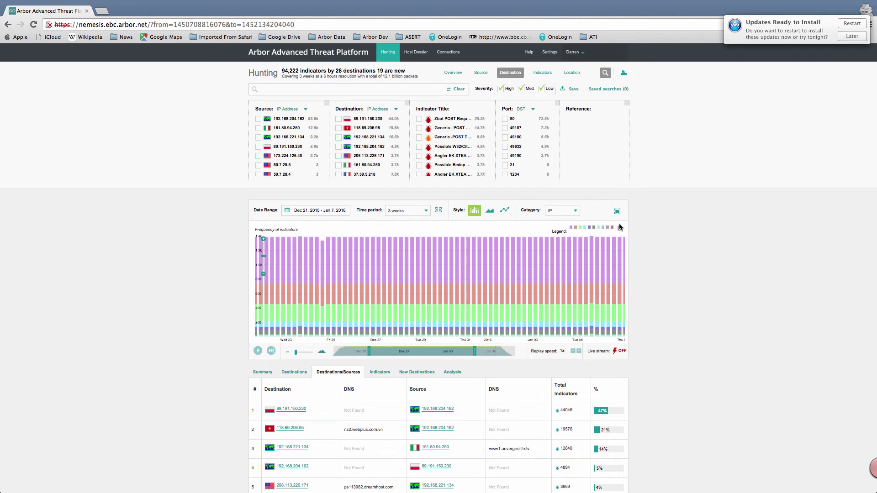
- Restore the full date range, filter the data by reference ARB-2014-0184, and view the Dec 16, 2015 indicator in the indicator breakdown
click(440, 211)
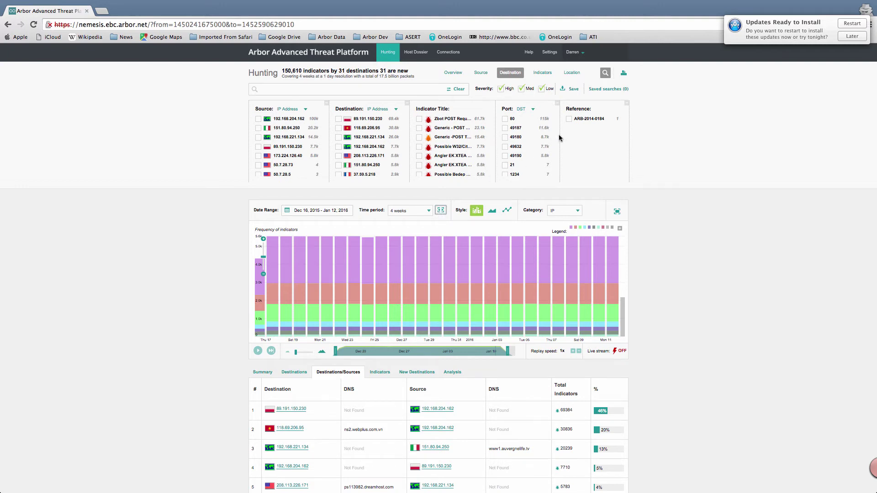
click(569, 119)
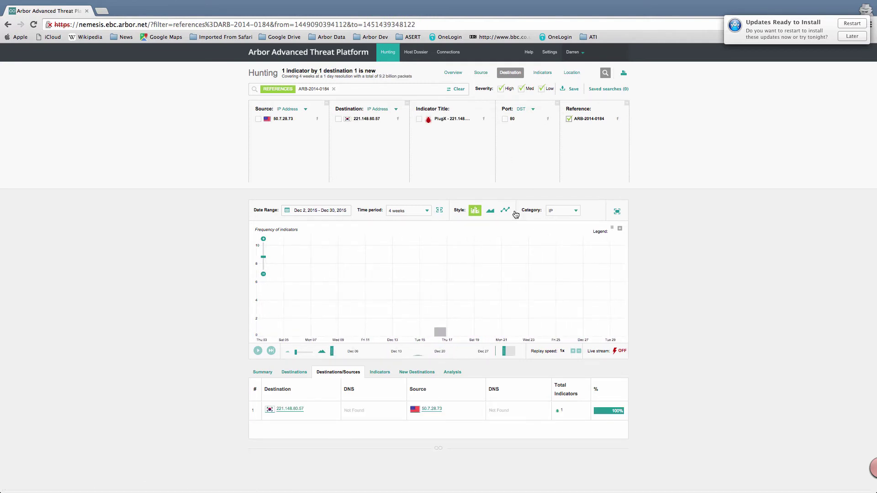
click(542, 73)
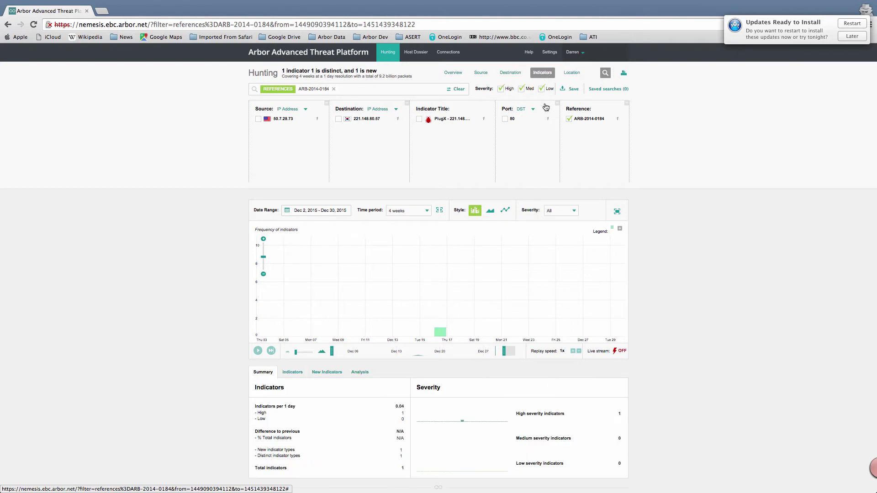
mouse_move(443, 332)
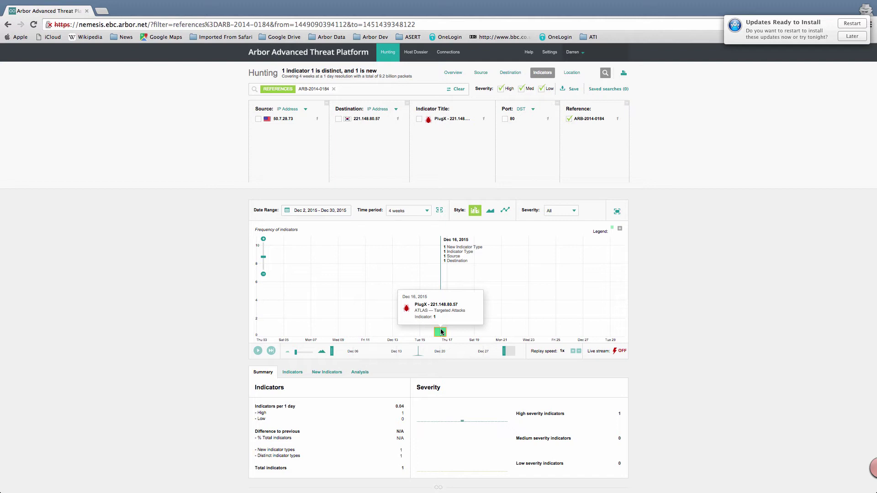
- Filter by source 50.7.28.73 instead of the reference and zoom the chart to Dec 16, 2015, 1:37 PM - 3:17 PM
click(257, 120)
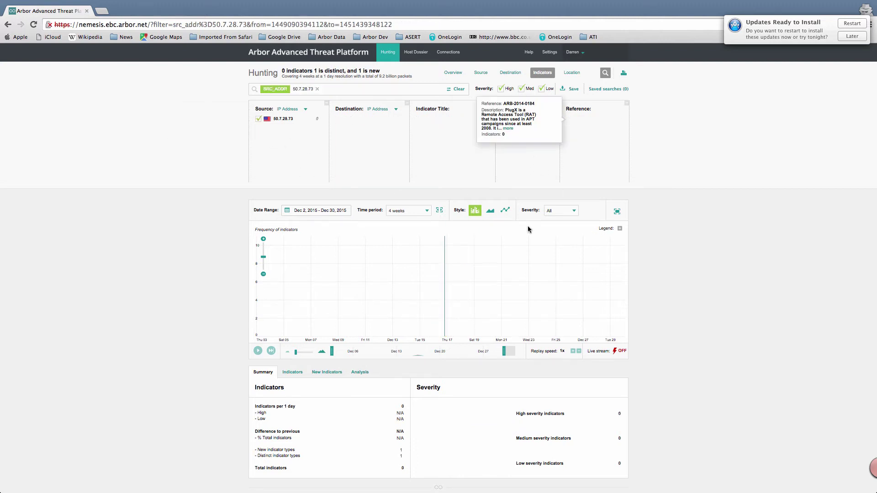
click(443, 258)
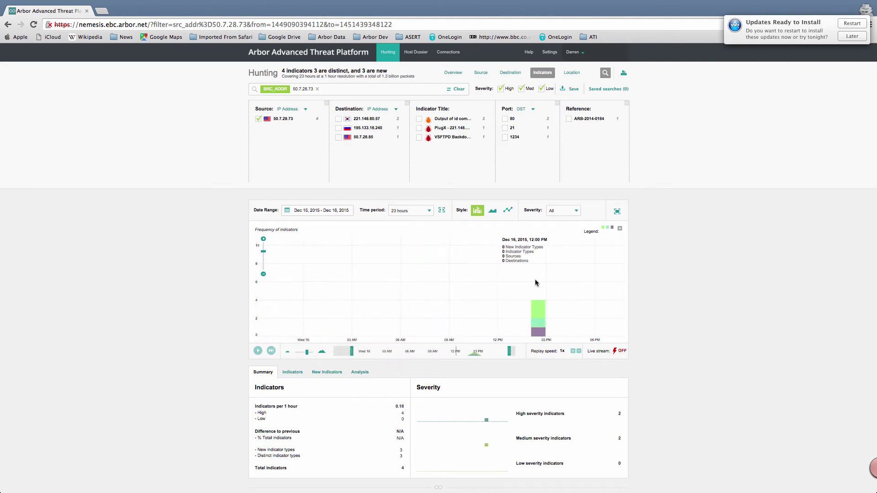
click(535, 282)
click(530, 298)
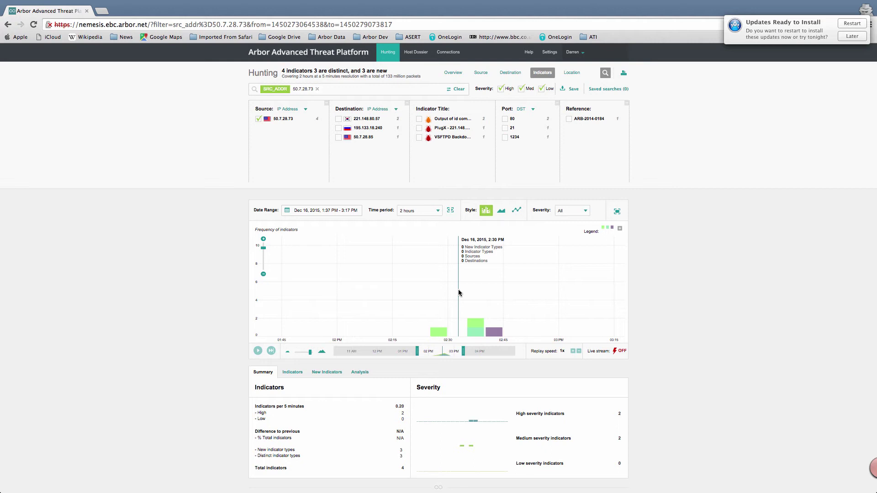
- Inspect the FTP details of the first 2:40:02 PM packet under the VSFTPD Backdoor User Login Smiley indicator in the analysis and download its PCAP
click(356, 373)
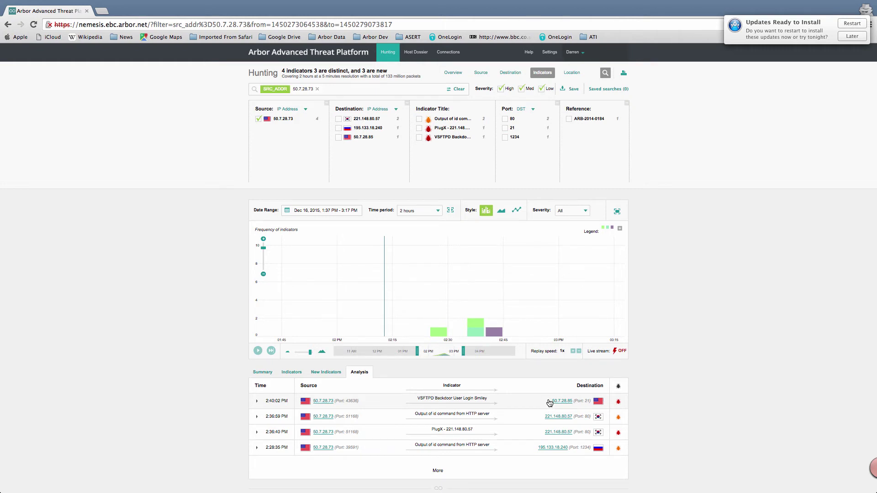
click(257, 401)
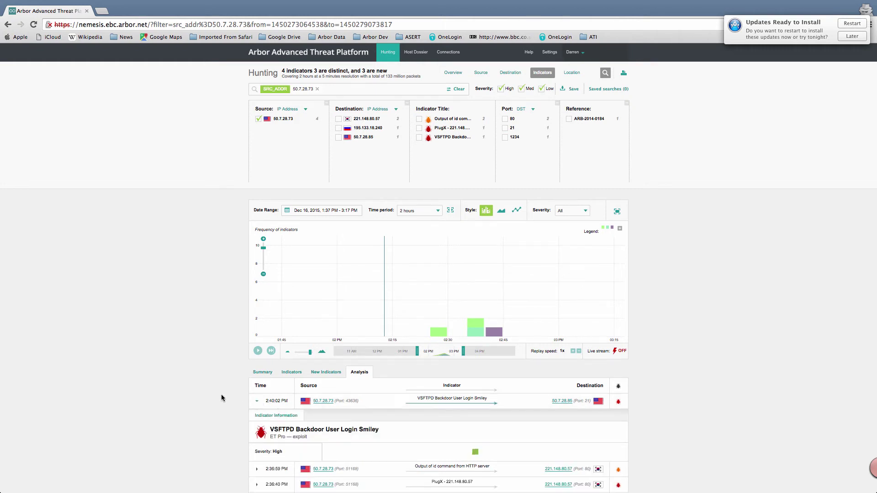
scroll(221, 394, down, 3)
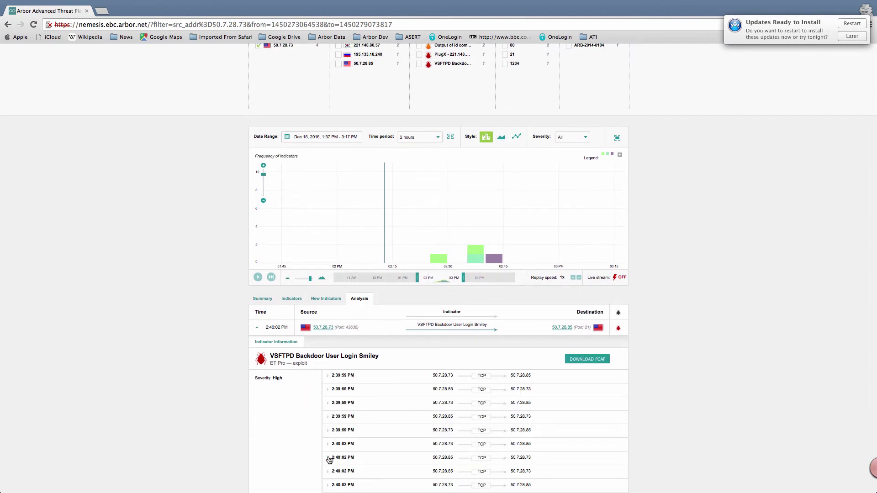
click(327, 445)
click(335, 476)
scroll(504, 459, down, 3)
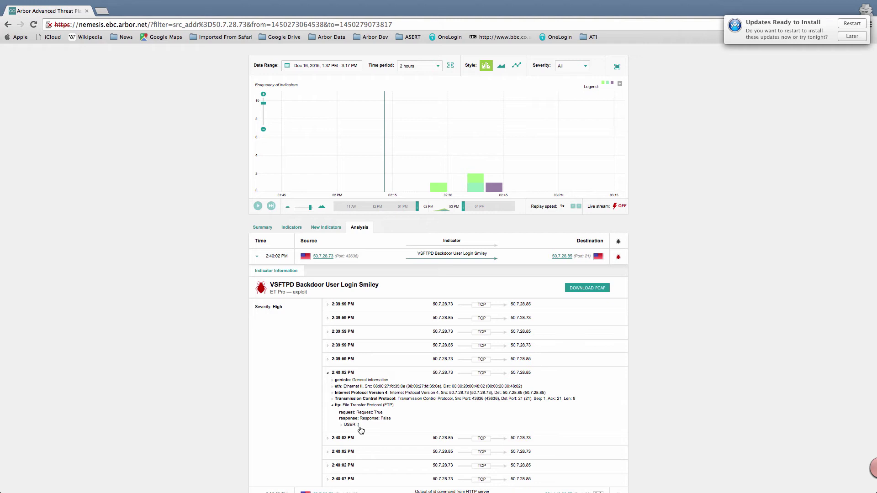
click(589, 289)
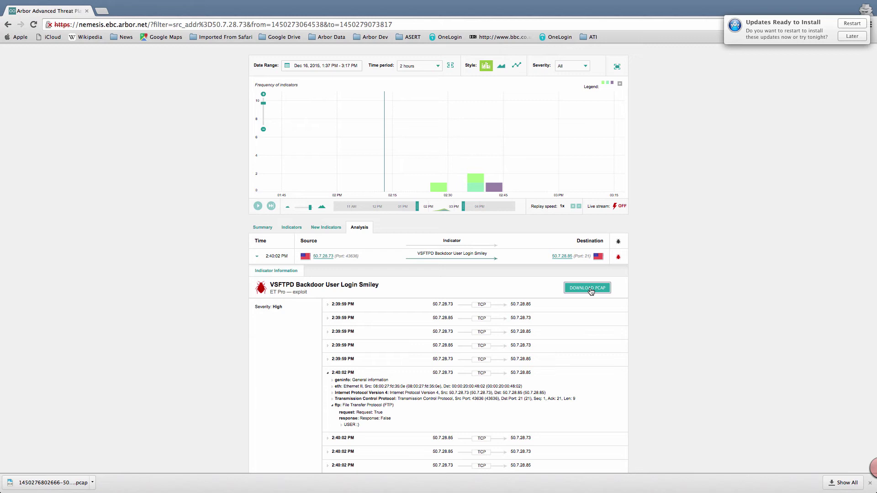
- View the host dossier for source 50.7.28.73 and expand its PlugX and VSFTPD Backdoor indicator details
click(325, 257)
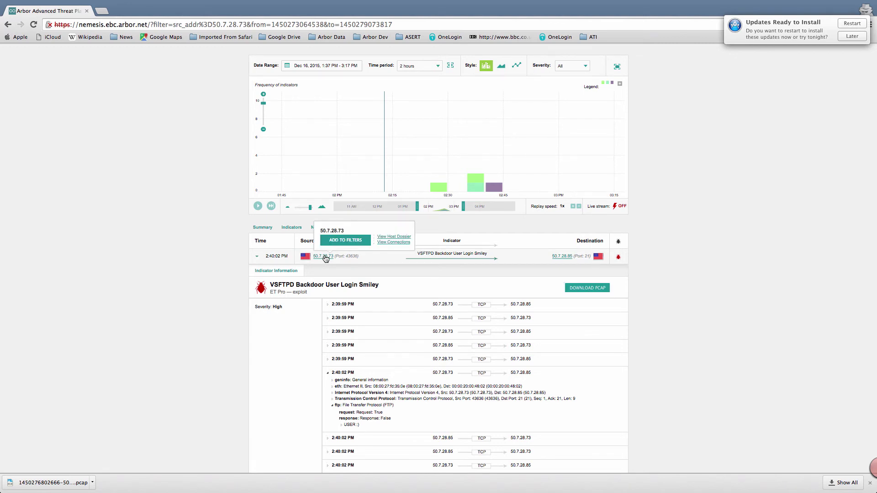
click(397, 239)
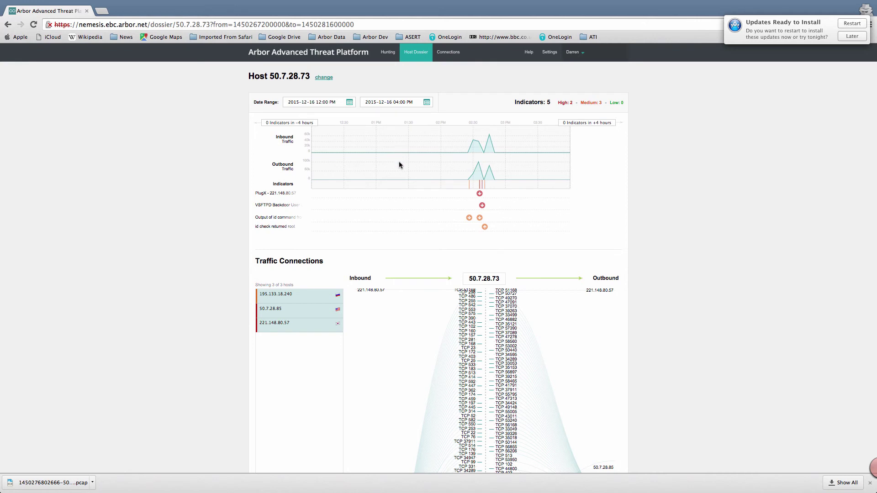
click(479, 193)
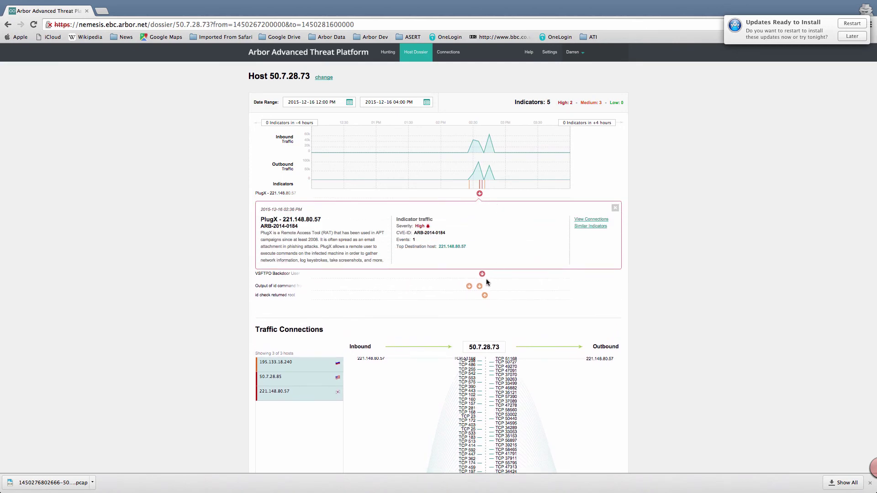
click(482, 275)
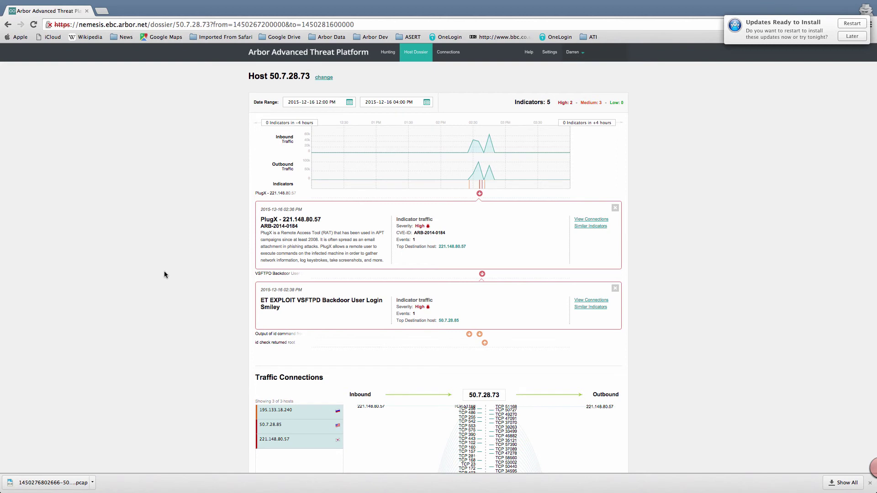
- Show only host 221.148.80.57 in the traffic connections and view the inbound TCP 51168 traffic breakdown
scroll(164, 271, down, 5)
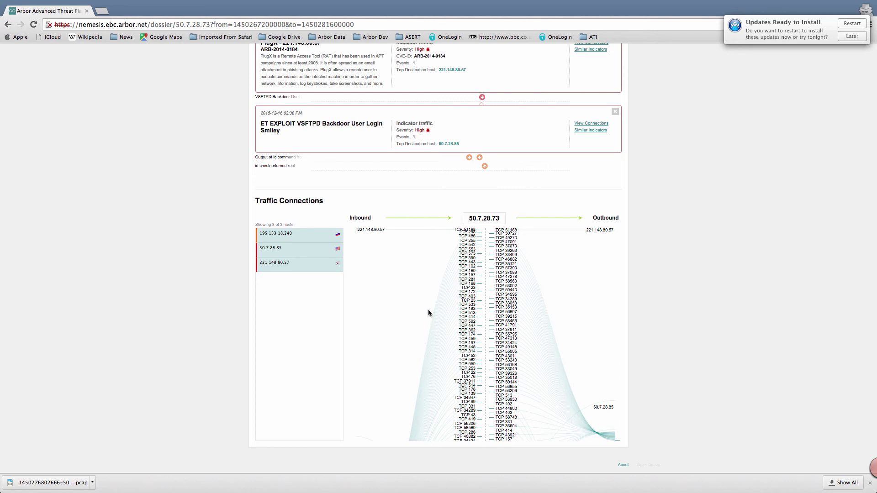
click(294, 269)
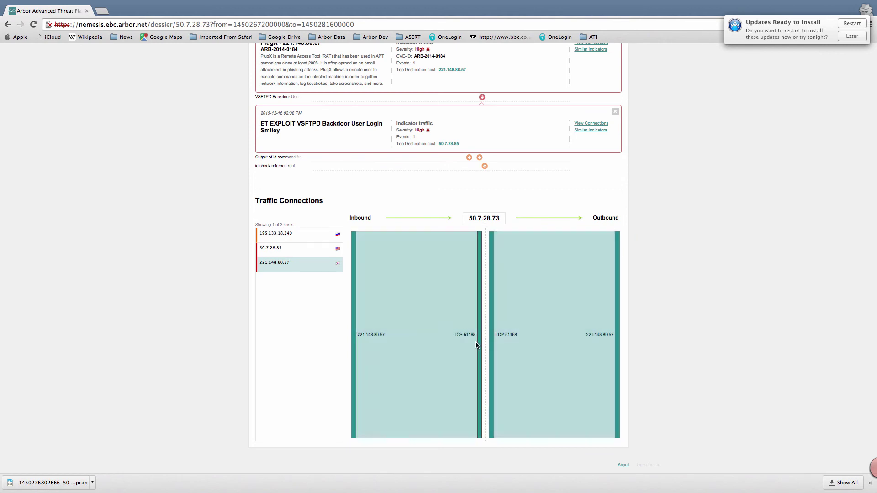
mouse_move(480, 342)
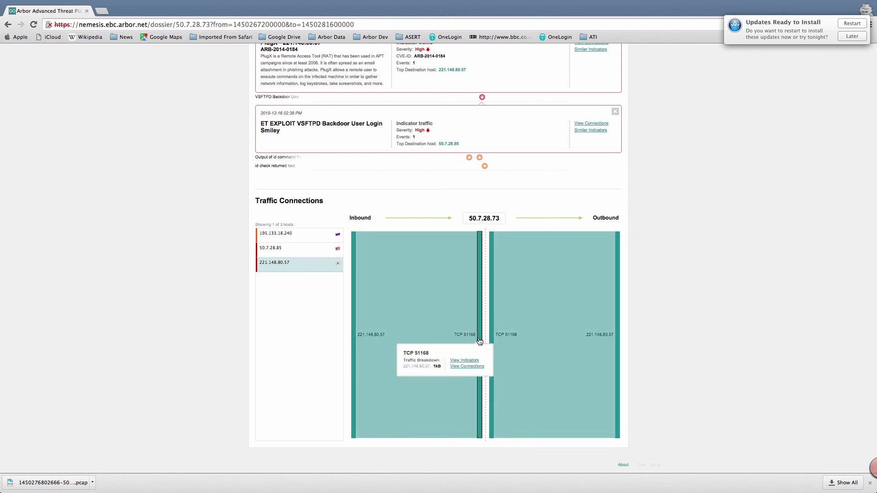
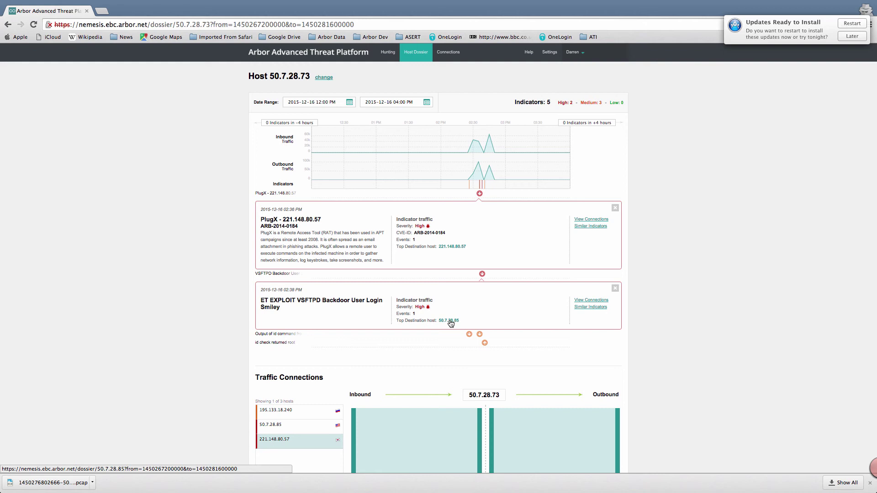
- View the dossier of destination host 50.7.28.85 and examine its inbound and outbound TCP 43755 traffic with 110.8.13.125
click(450, 320)
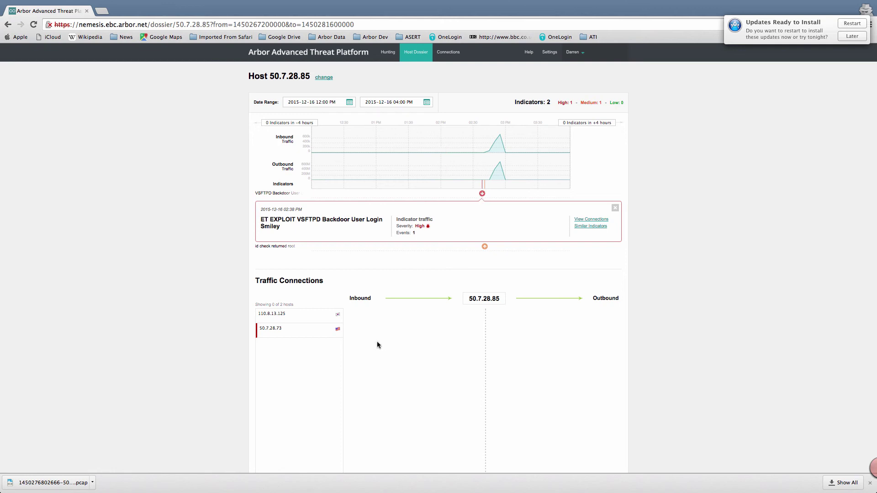
click(317, 333)
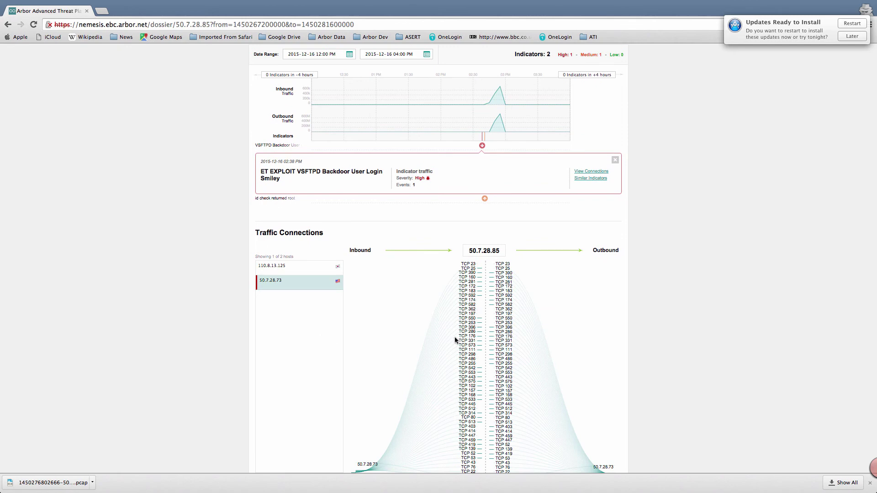
click(326, 273)
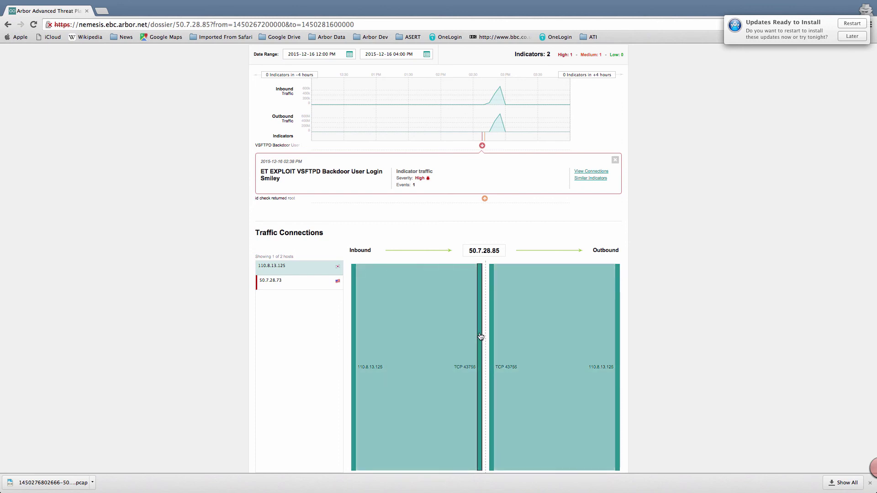
click(480, 336)
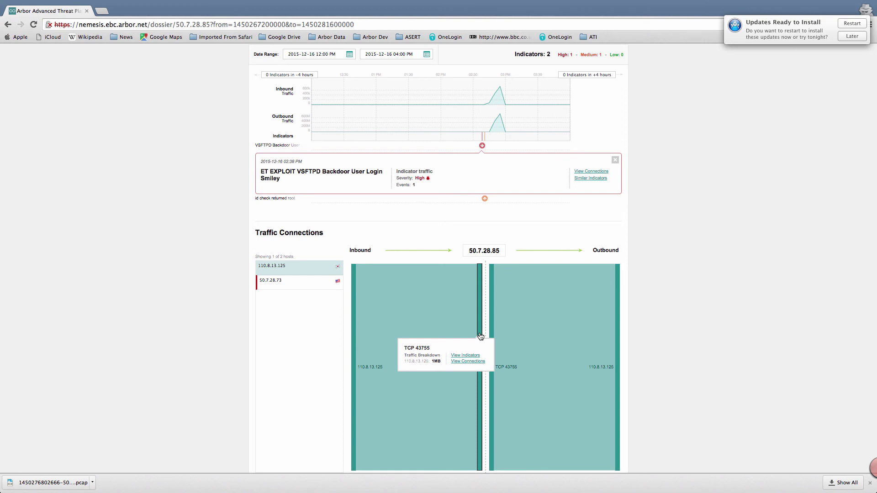
click(493, 334)
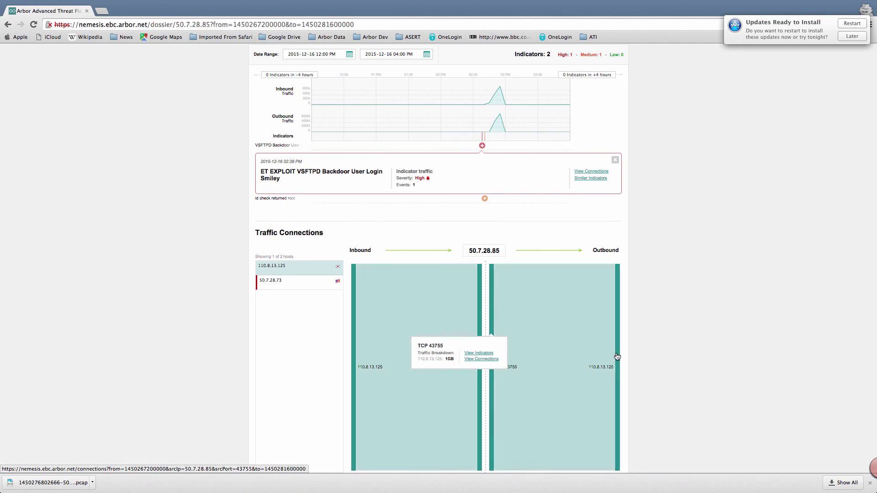
- Search for connections from 50.7.28.85 on port 43755 using the outbound traffic breakdown and view the new query's results
click(497, 360)
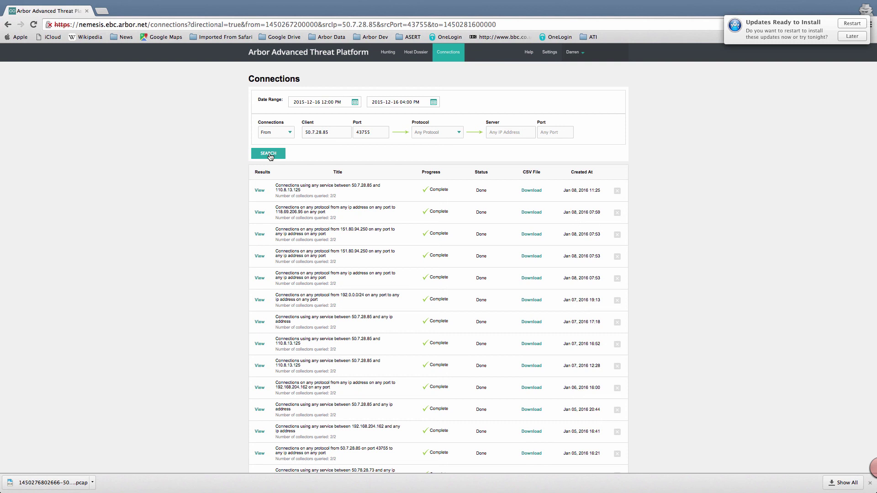
click(270, 156)
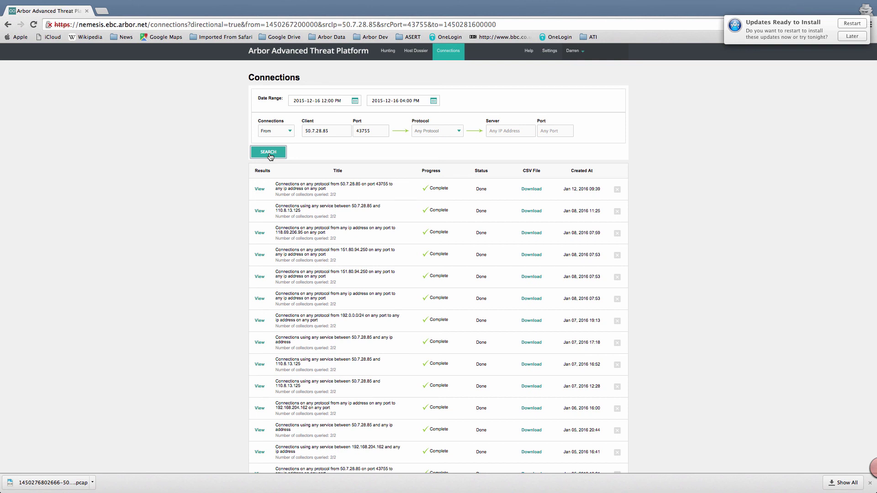
click(262, 190)
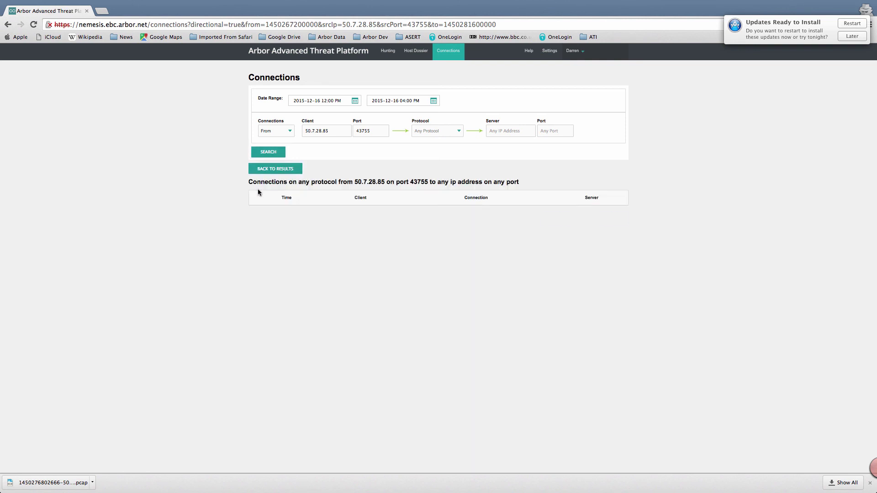